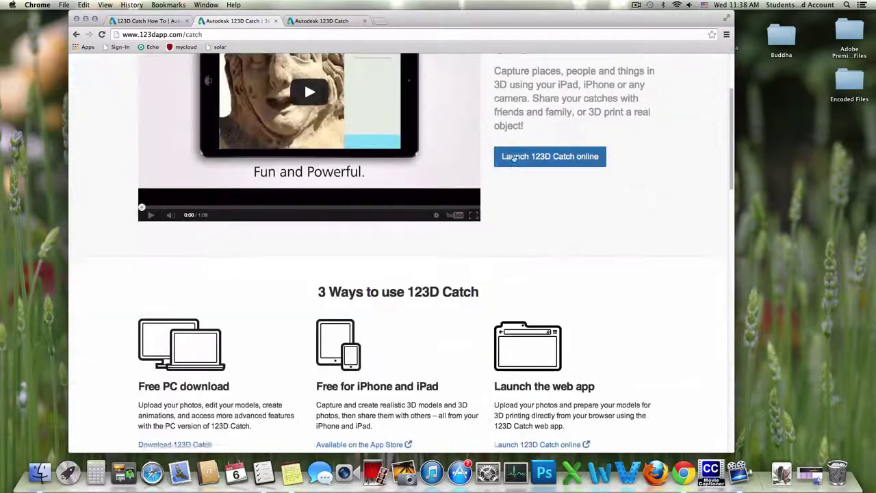
pyautogui.scroll(-5, 533, 178)
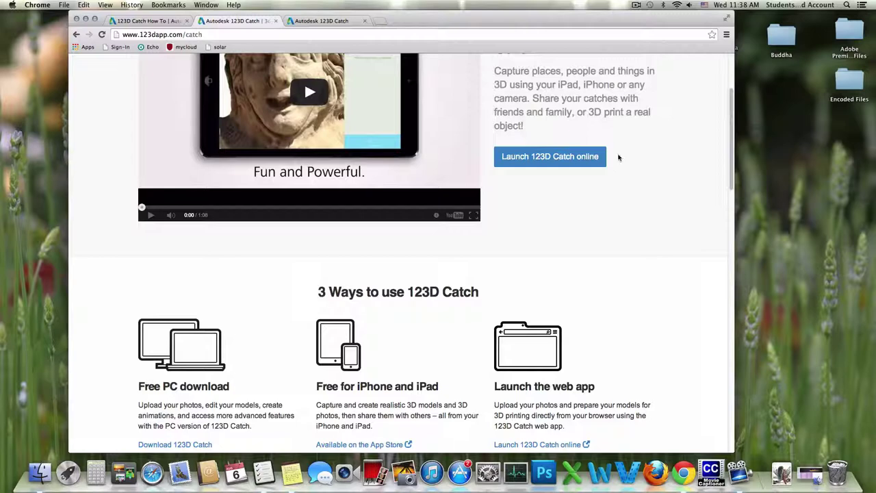
pyautogui.scroll(-4, 238, 369)
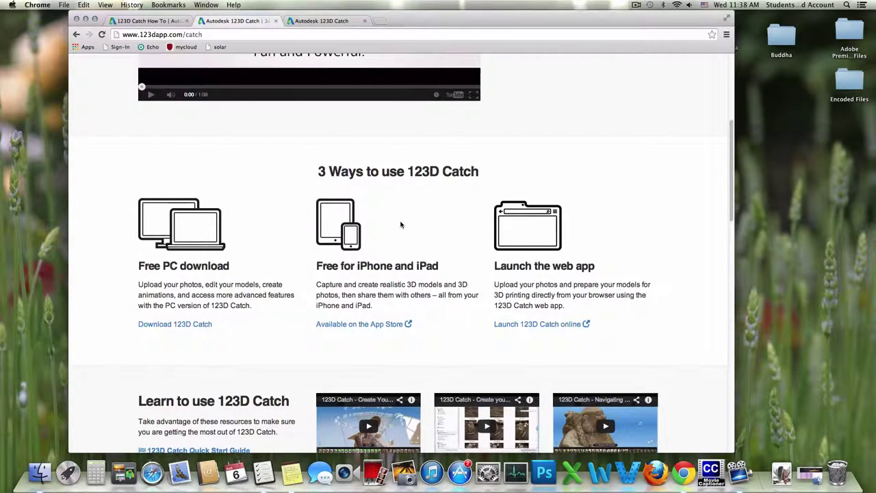
pyautogui.scroll(3, 614, 233)
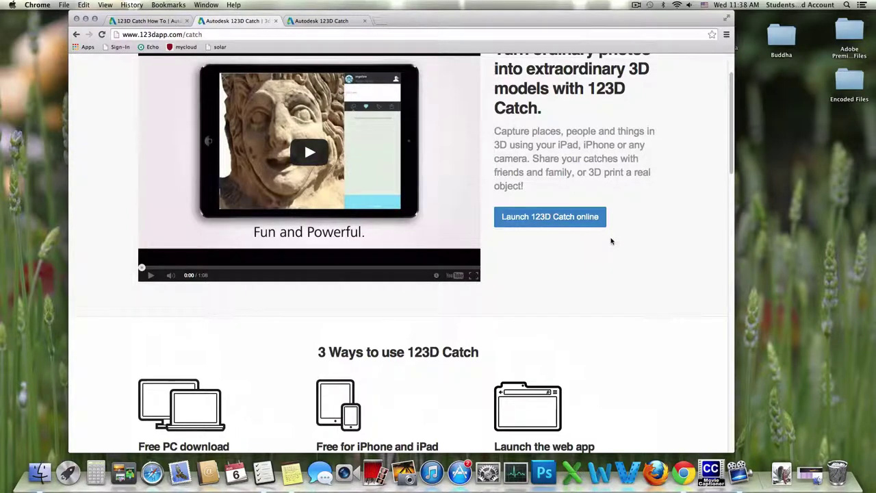
pyautogui.scroll(1, 612, 241)
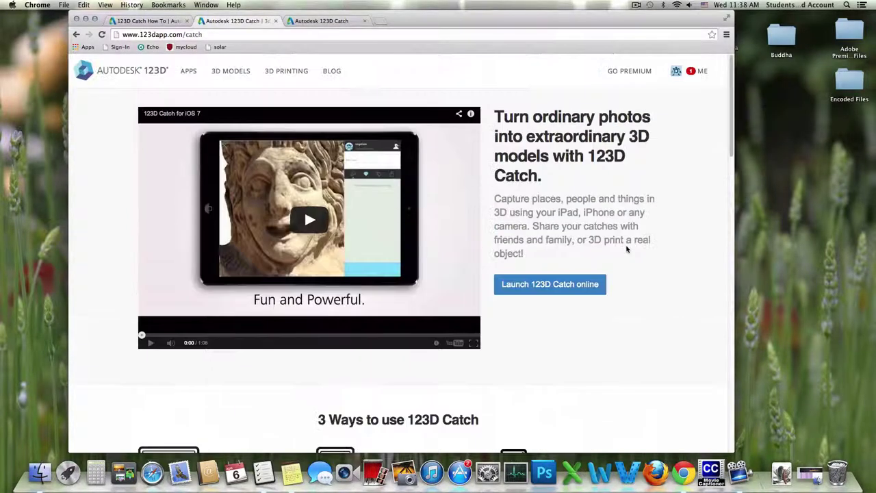
# Launch 123D Catch online, start a new project, and drop every Buddha folder JPG into it.
pyautogui.click(555, 290)
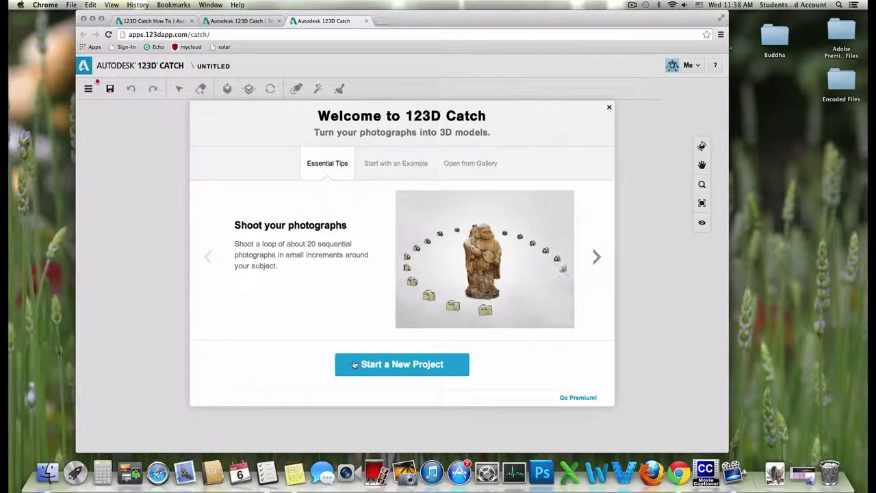
pyautogui.click(452, 370)
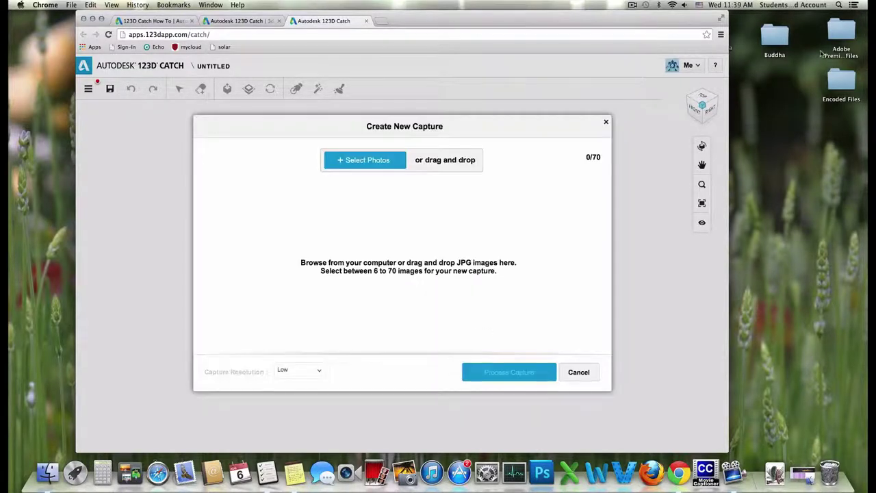
pyautogui.click(804, 471)
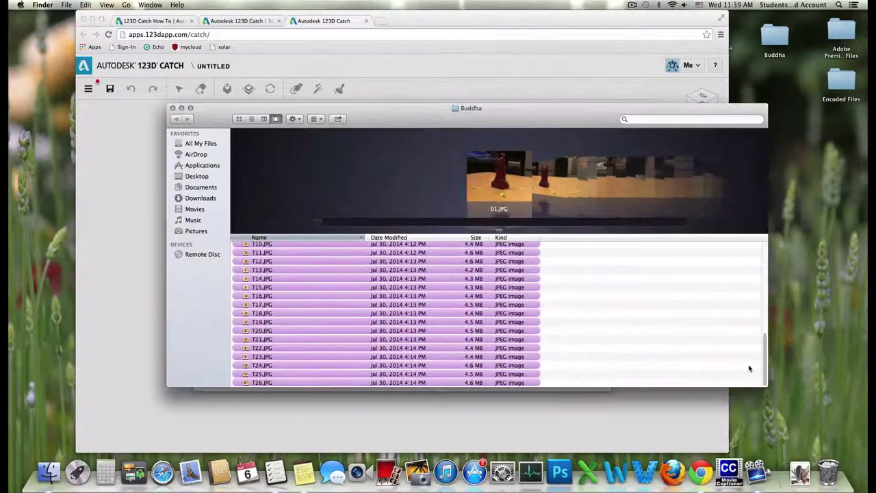
pyautogui.moveTo(552, 108); pyautogui.dragTo(623, 86)
pyautogui.scroll(15, 659, 308)
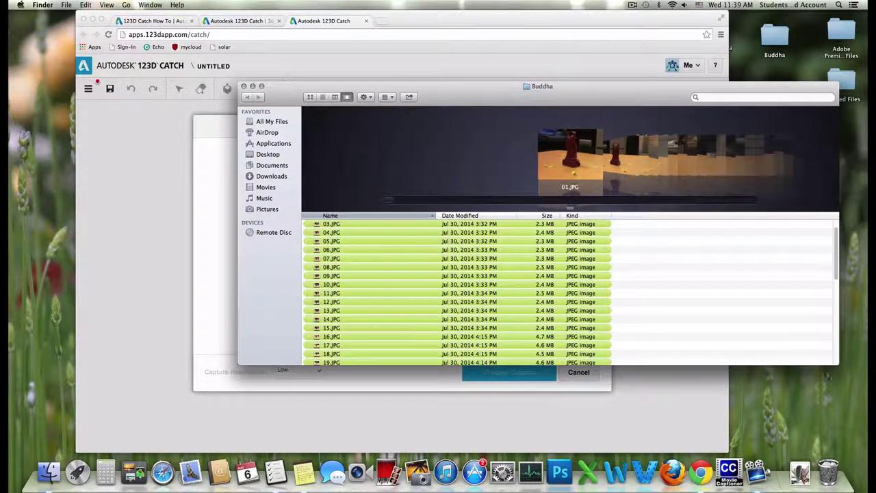
pyautogui.scroll(-10, 821, 267)
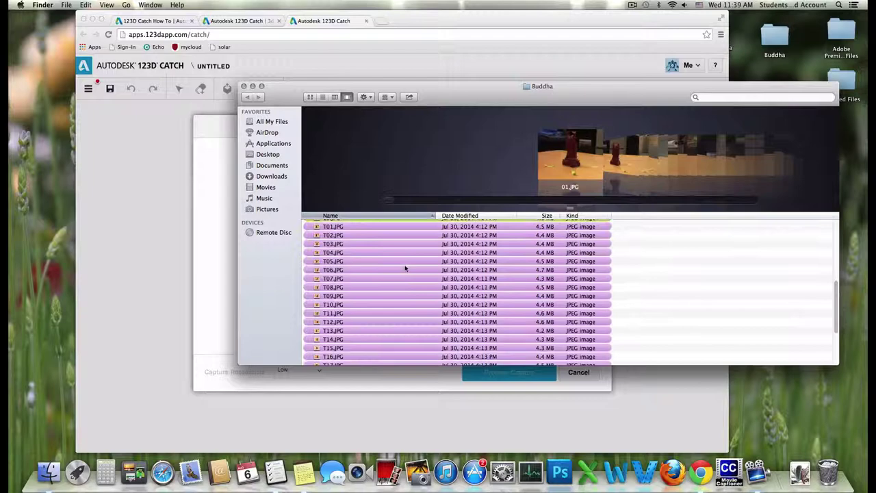
pyautogui.click(692, 302)
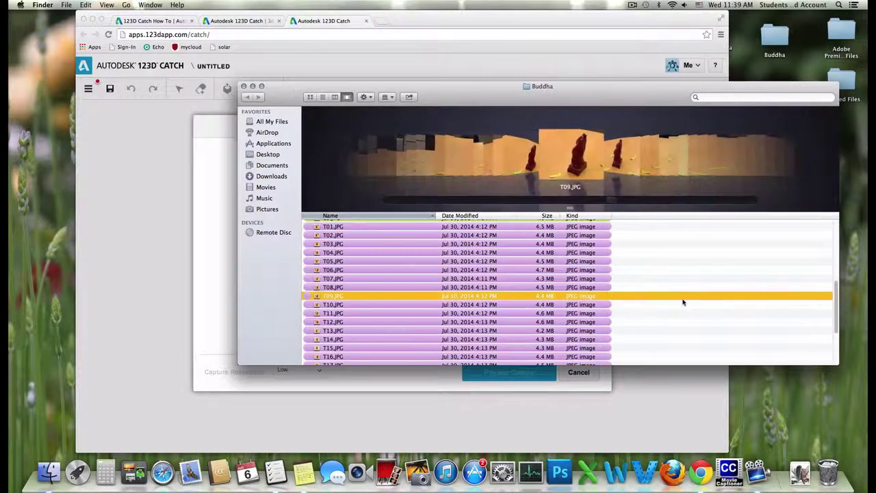
pyautogui.press('super+a')
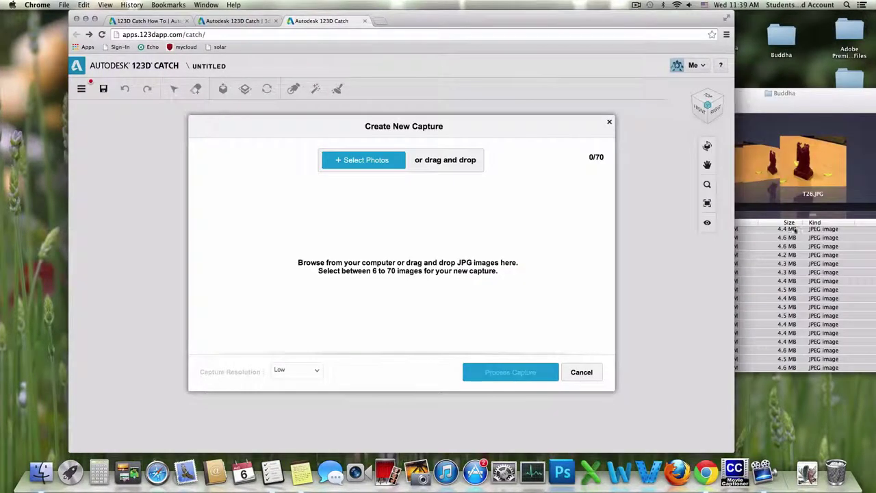
pyautogui.click(766, 294)
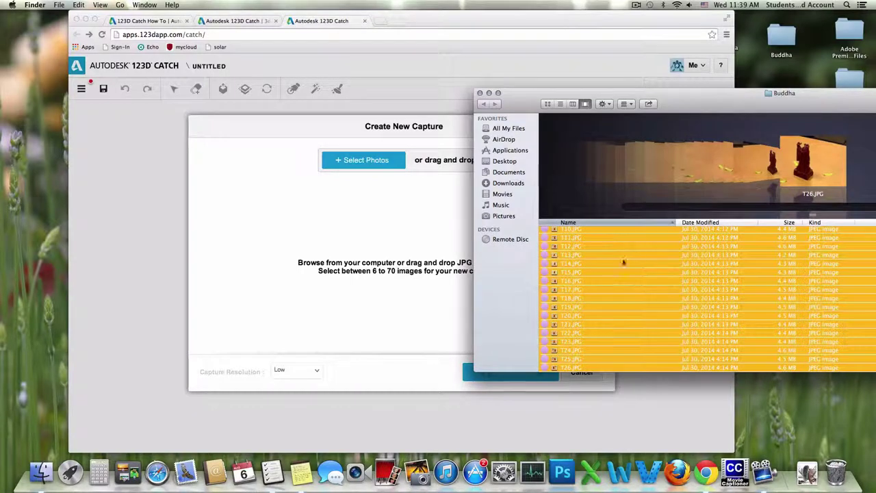
pyautogui.moveTo(623, 260); pyautogui.dragTo(388, 302)
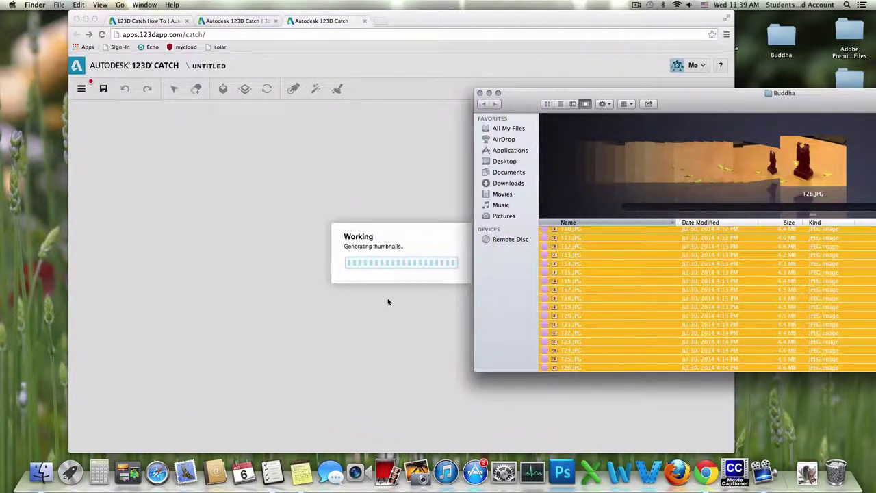
# Set Capture Resolution to High and process the Buddha photo capture.
pyautogui.click(422, 239)
pyautogui.click(751, 106)
pyautogui.click(489, 93)
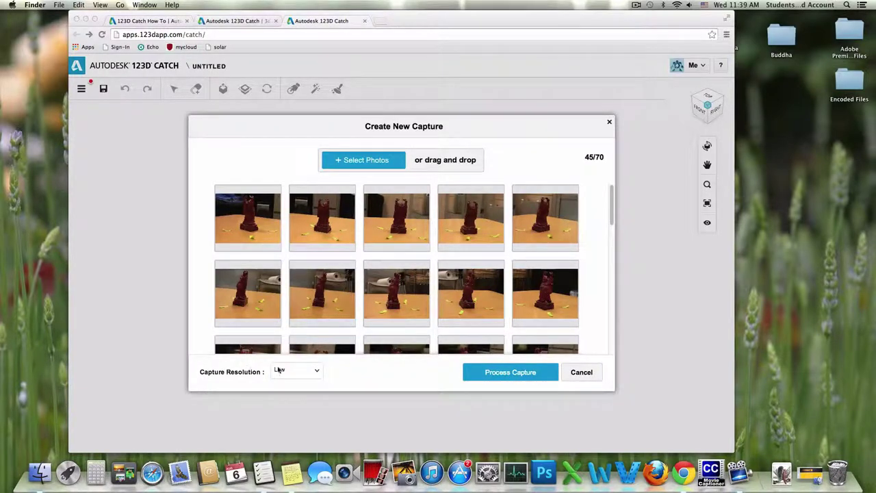
pyautogui.click(298, 374)
pyautogui.click(310, 372)
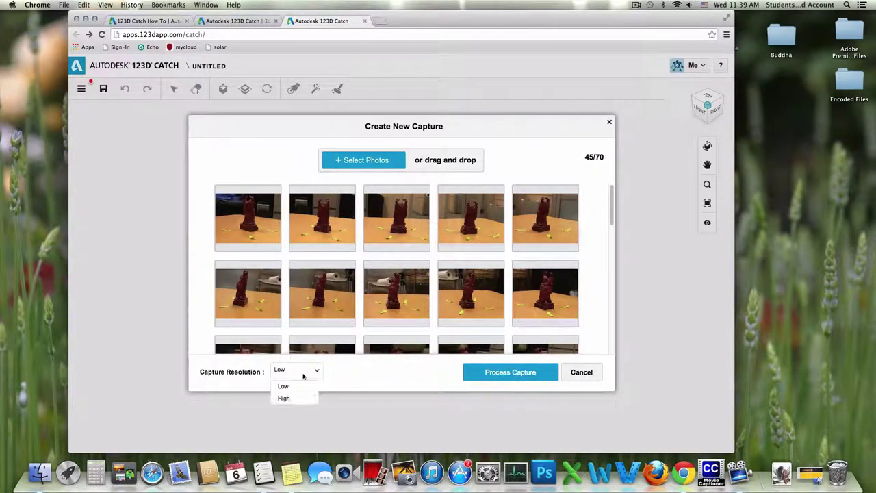
pyautogui.click(293, 398)
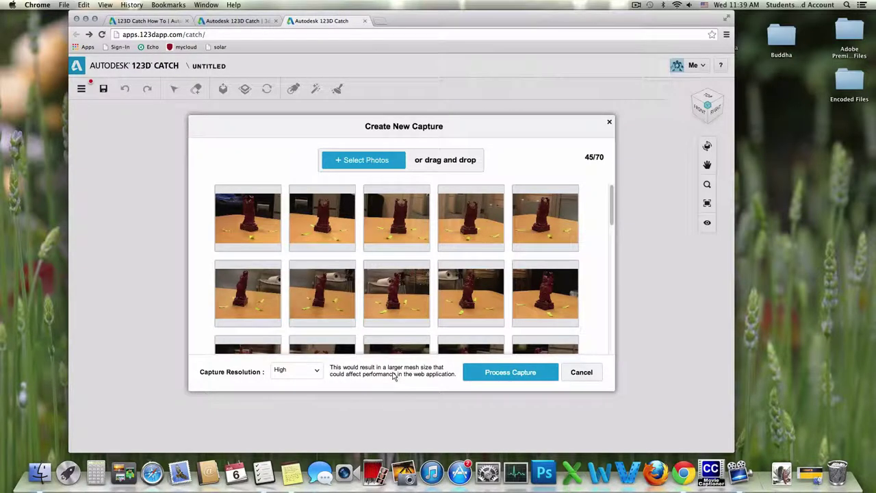
pyautogui.click(530, 373)
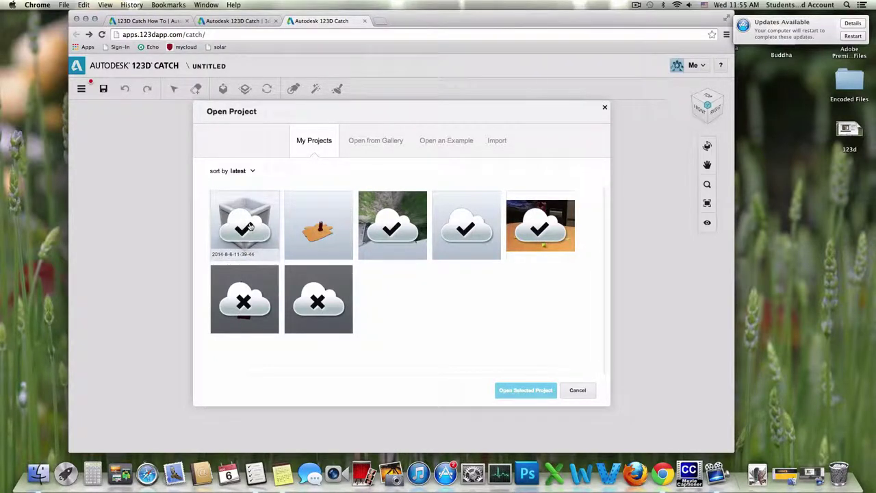
pyautogui.click(250, 226)
pyautogui.click(533, 392)
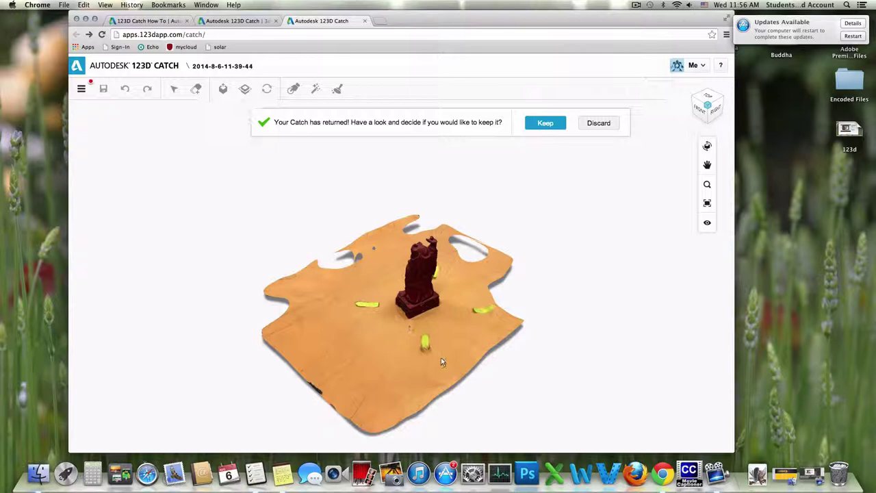
pyautogui.moveTo(451, 326); pyautogui.dragTo(491, 318, button='middle')
pyautogui.click(707, 146)
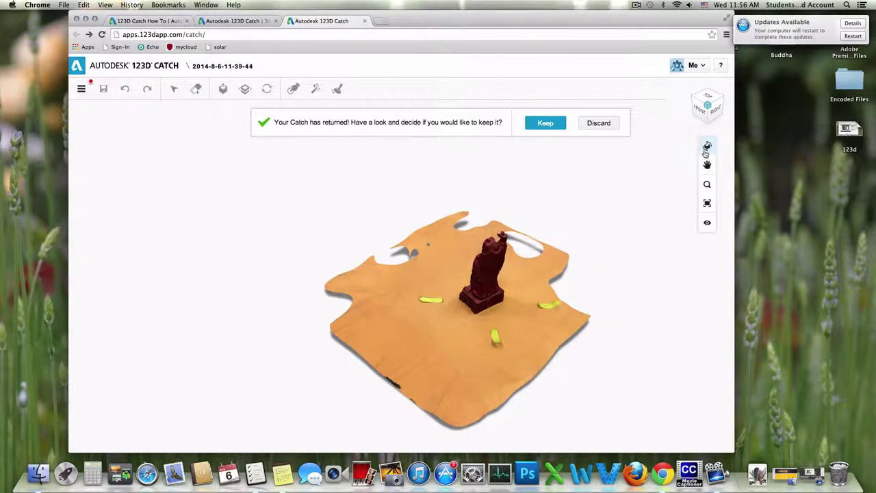
pyautogui.moveTo(491, 309); pyautogui.dragTo(442, 274)
pyautogui.scroll(6, 442, 275)
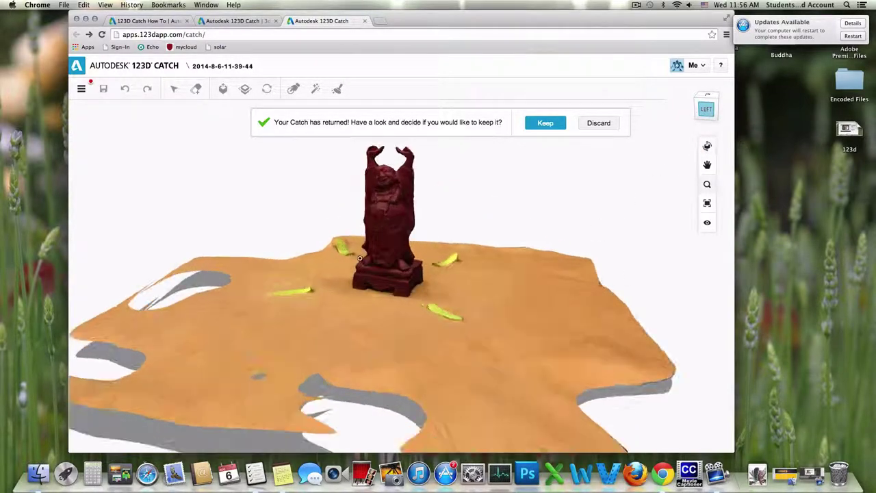
pyautogui.scroll(-3, 406, 256)
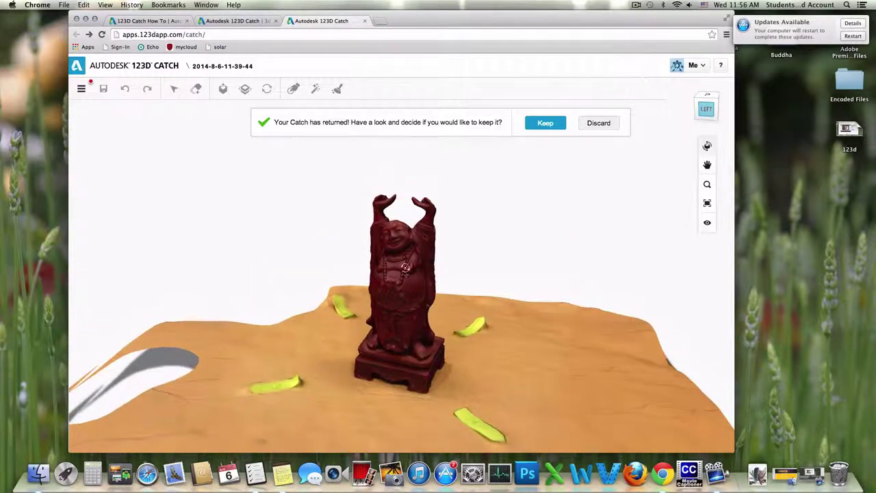
pyautogui.scroll(5, 397, 273)
pyautogui.scroll(5, 397, 272)
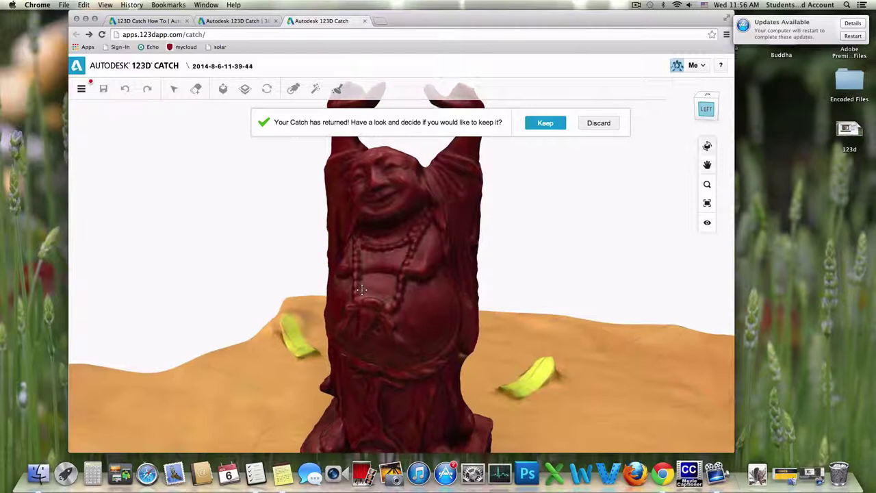
pyautogui.click(708, 147)
pyautogui.moveTo(434, 333); pyautogui.dragTo(370, 337)
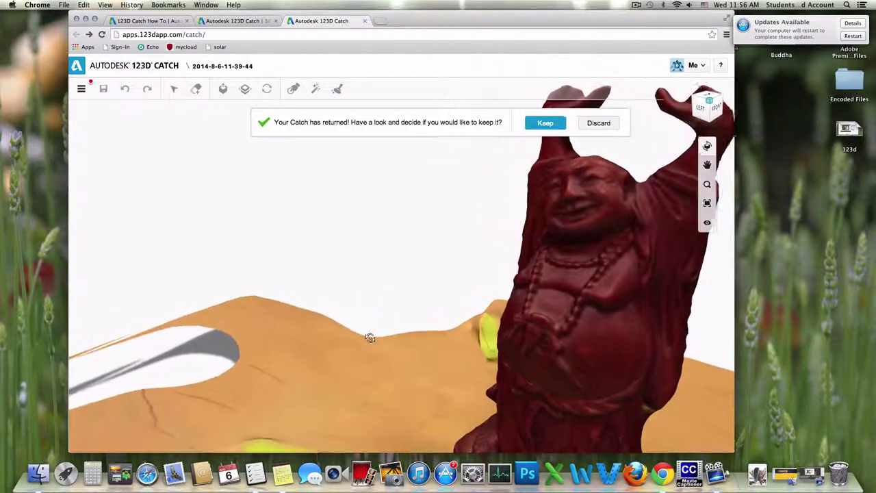
pyautogui.moveTo(543, 344); pyautogui.dragTo(435, 311)
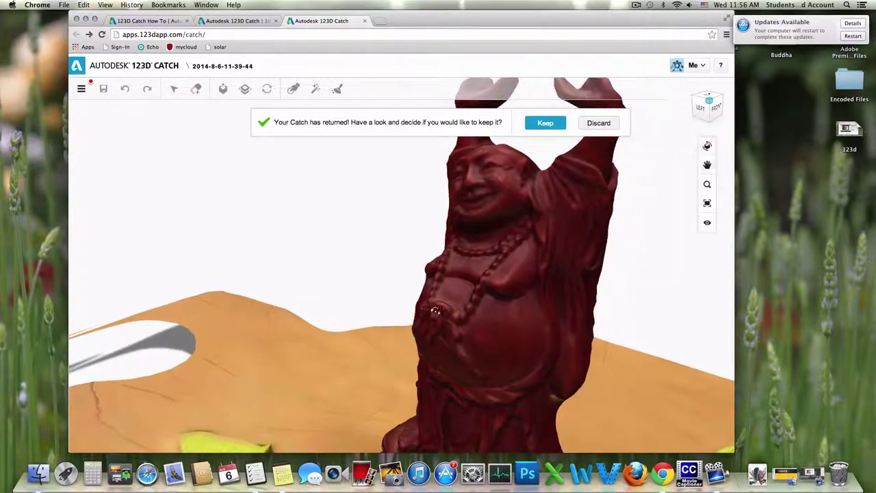
pyautogui.moveTo(515, 324); pyautogui.dragTo(492, 267)
# Inspect the Buddha model from its side, back and top.
pyautogui.scroll(-5, 466, 368)
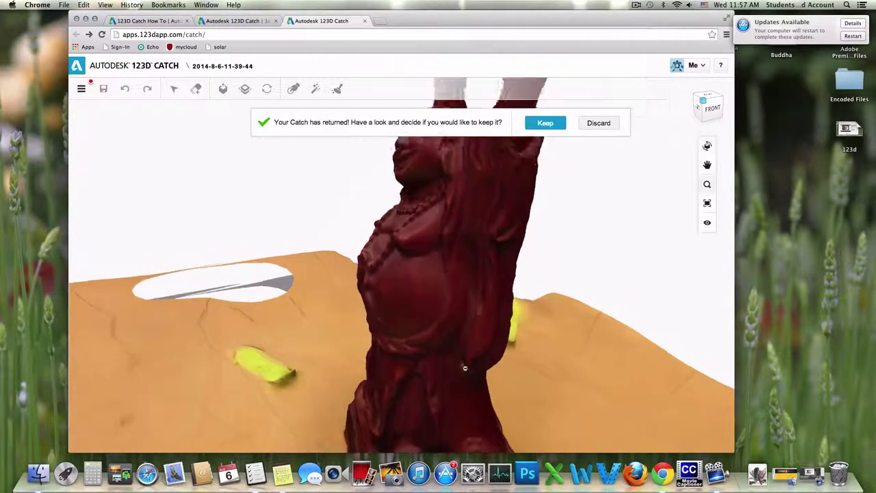
pyautogui.scroll(-4, 473, 356)
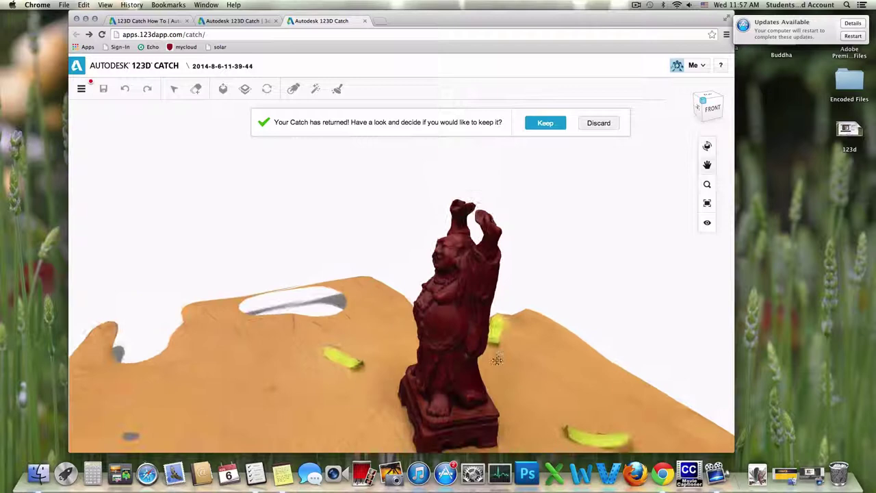
pyautogui.moveTo(368, 367); pyautogui.dragTo(227, 347)
pyautogui.moveTo(499, 370); pyautogui.dragTo(616, 373)
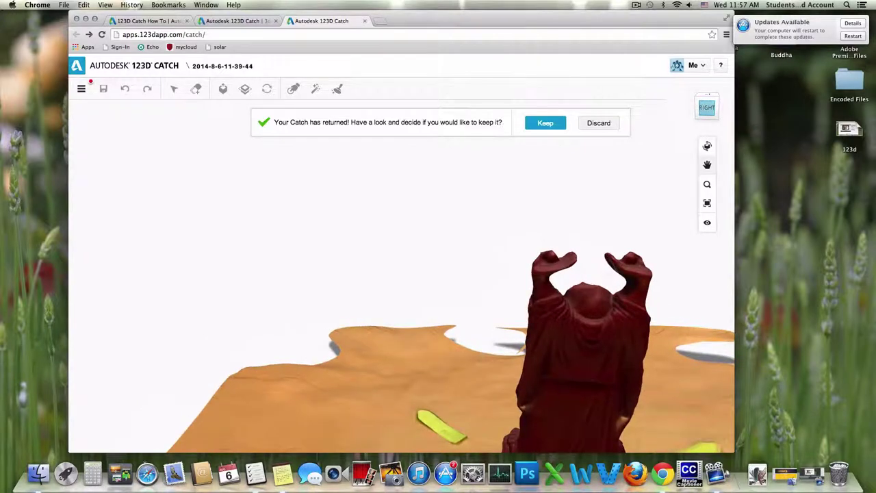
pyautogui.moveTo(592, 381); pyautogui.dragTo(579, 331, button='middle')
pyautogui.moveTo(593, 368); pyautogui.dragTo(319, 331, button='middle')
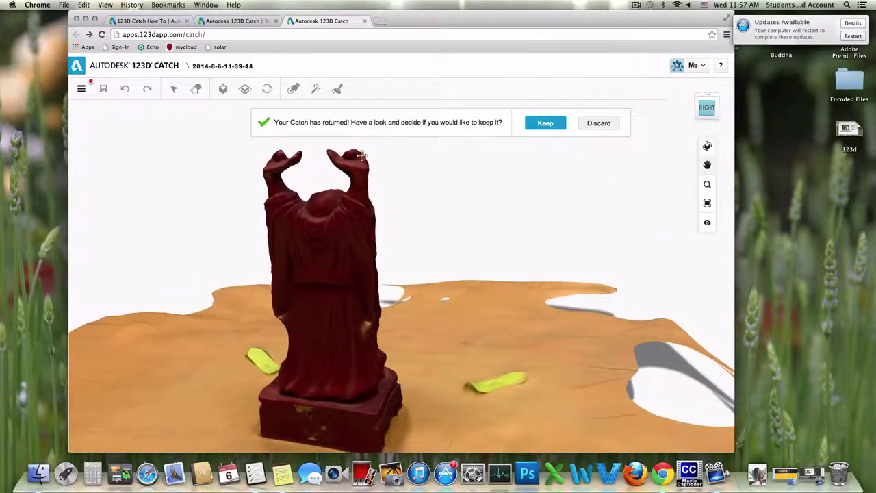
pyautogui.moveTo(345, 174); pyautogui.dragTo(332, 291)
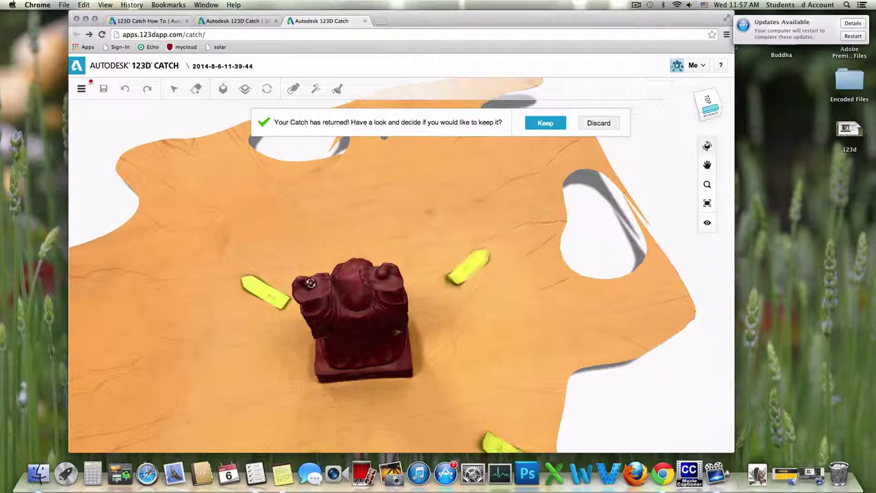
# Check a low side view of the statue, then Keep the returned capture.
pyautogui.scroll(5, 312, 284)
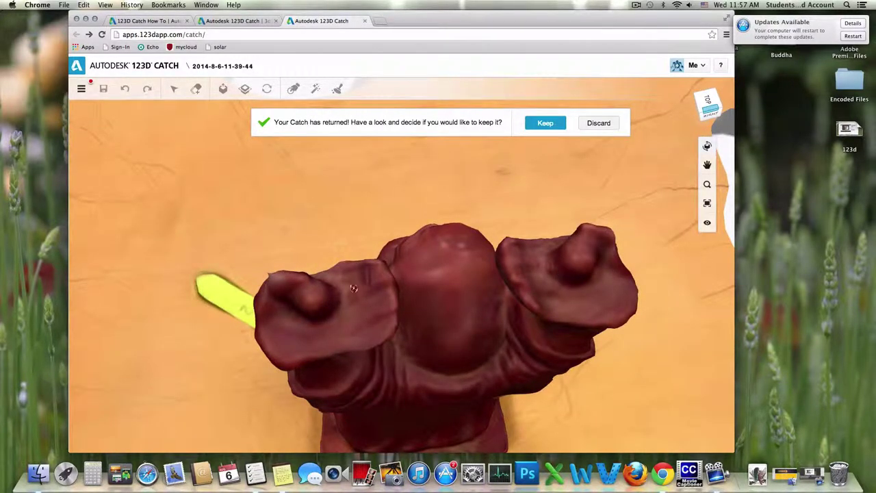
pyautogui.scroll(-5, 497, 299)
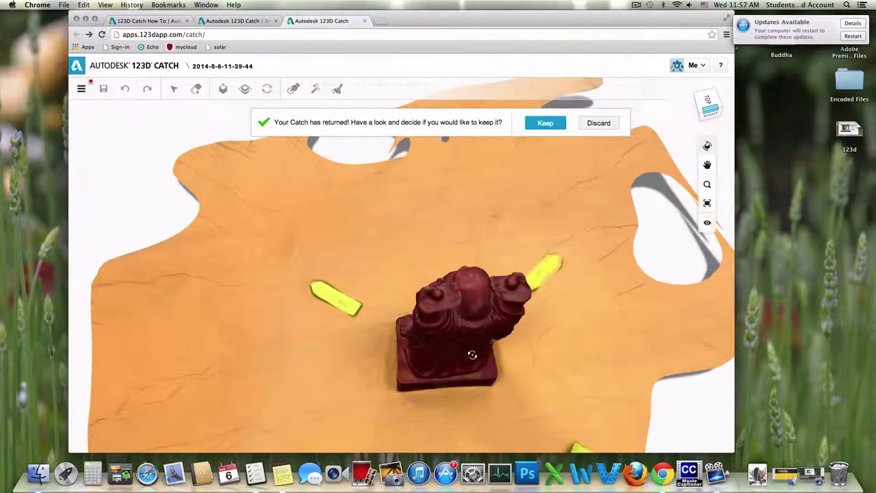
pyautogui.moveTo(472, 355); pyautogui.dragTo(377, 345)
pyautogui.scroll(-3, 380, 345)
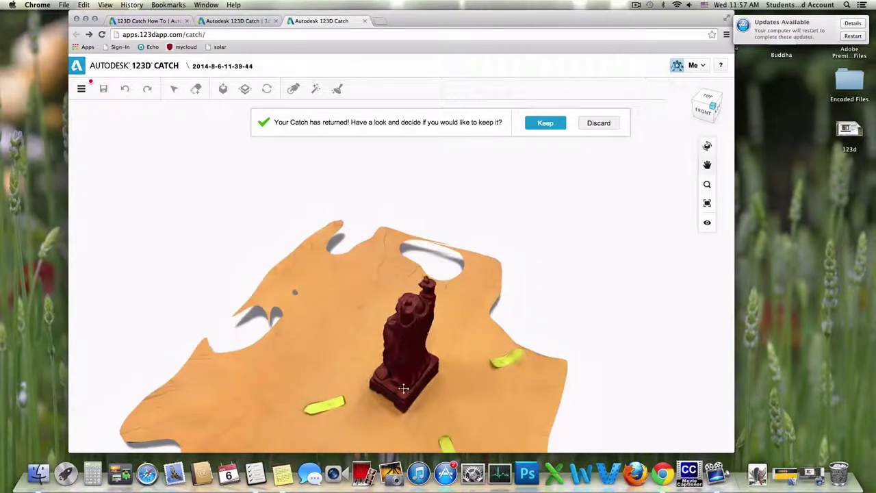
pyautogui.moveTo(404, 388); pyautogui.dragTo(448, 262)
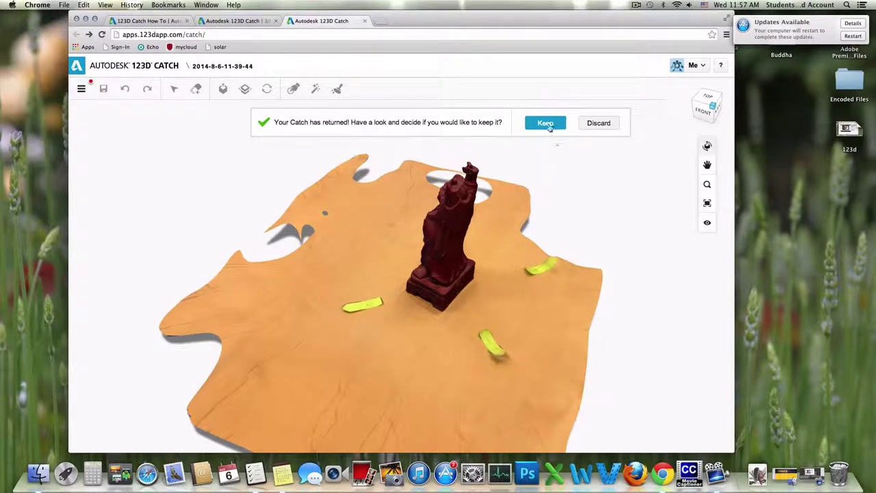
pyautogui.click(546, 124)
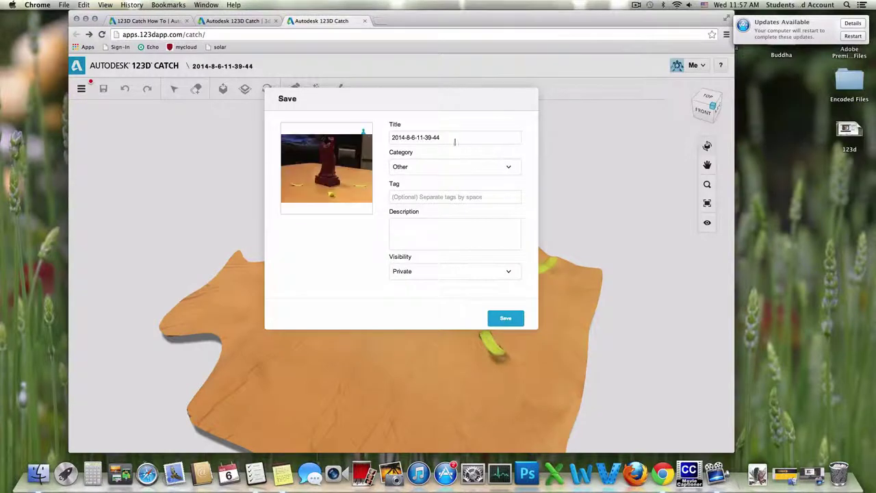
# Save the capture as 'Buddha', tagged buddha, described 'buddha statue', category Characters.
pyautogui.moveTo(454, 138); pyautogui.dragTo(389, 140)
pyautogui.write('Buddha')
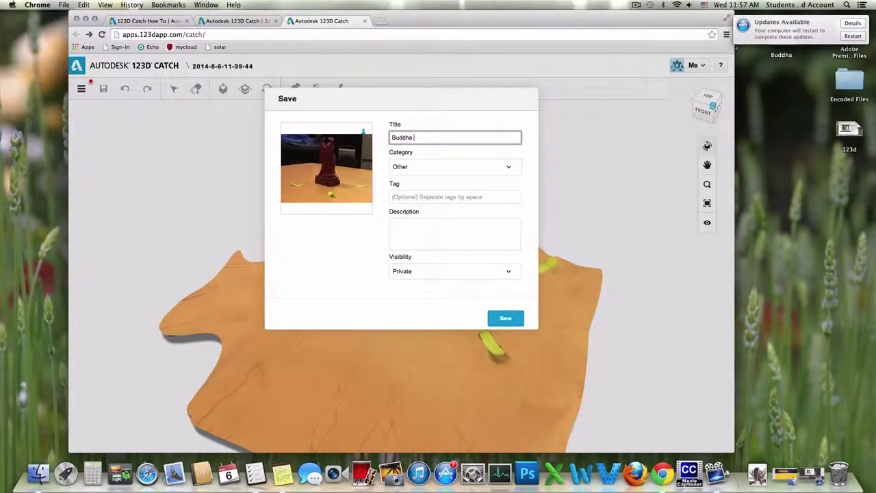
pyautogui.click(454, 197)
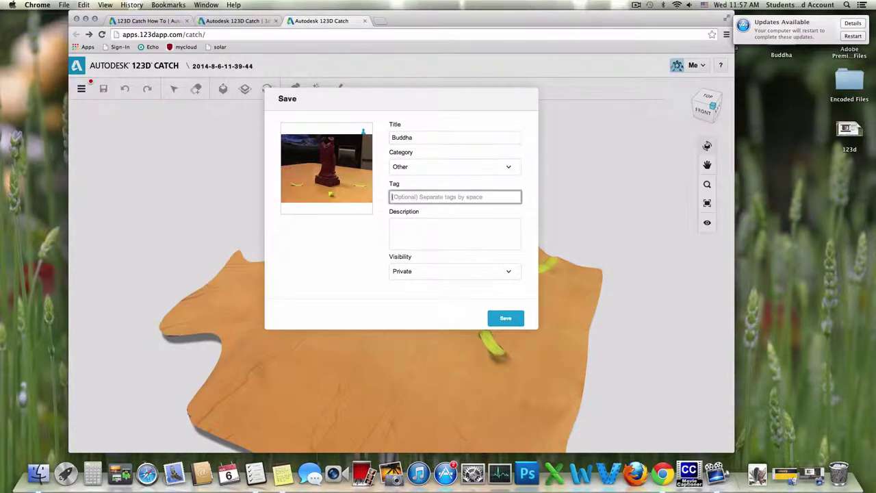
pyautogui.write('buddha')
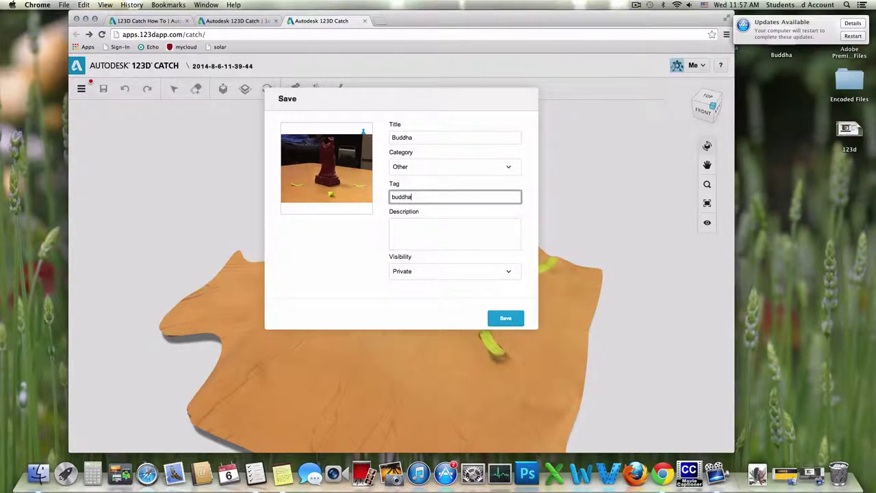
pyautogui.click(454, 233)
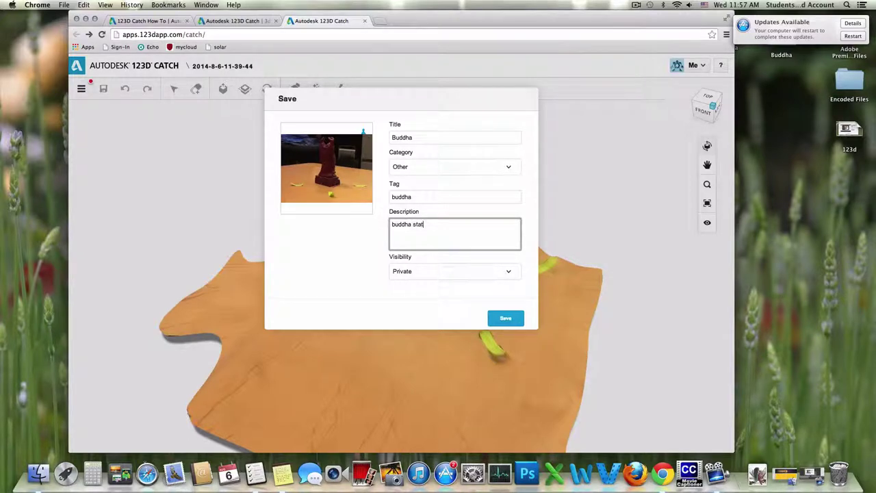
pyautogui.click(422, 172)
pyautogui.click(414, 206)
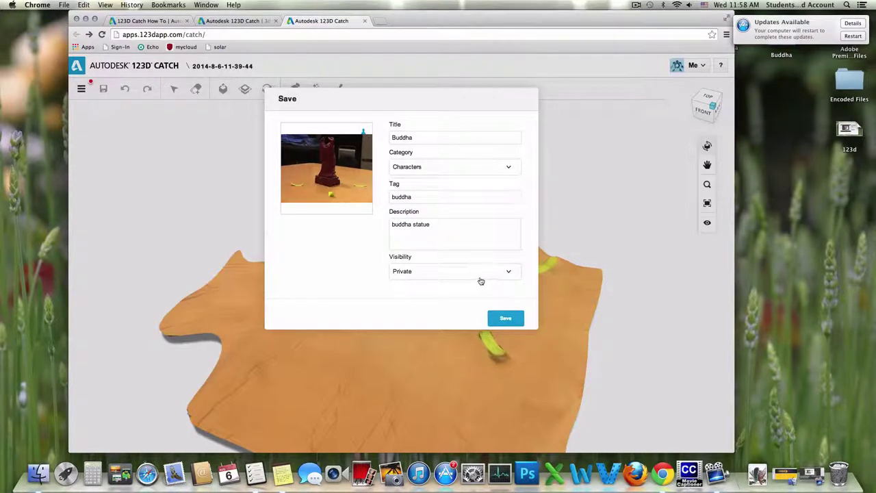
pyautogui.click(512, 320)
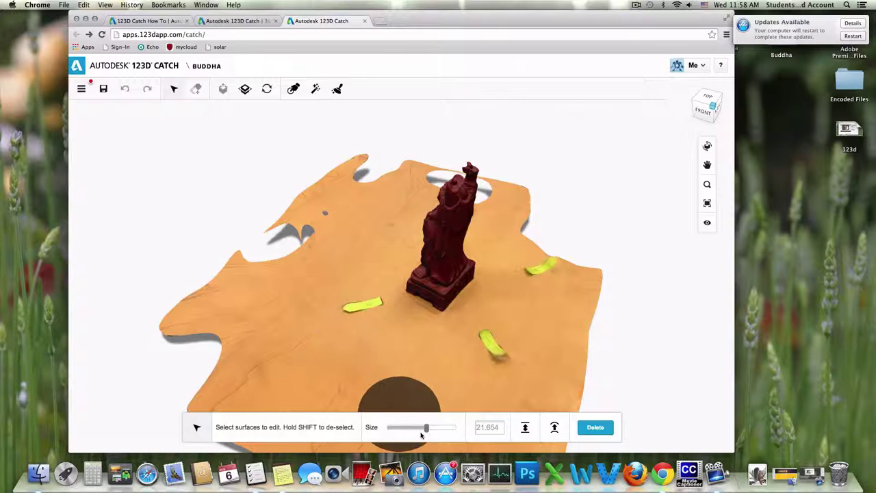
# Increase the surface-selection brush size to 22.441.
pyautogui.moveTo(427, 428); pyautogui.dragTo(429, 429)
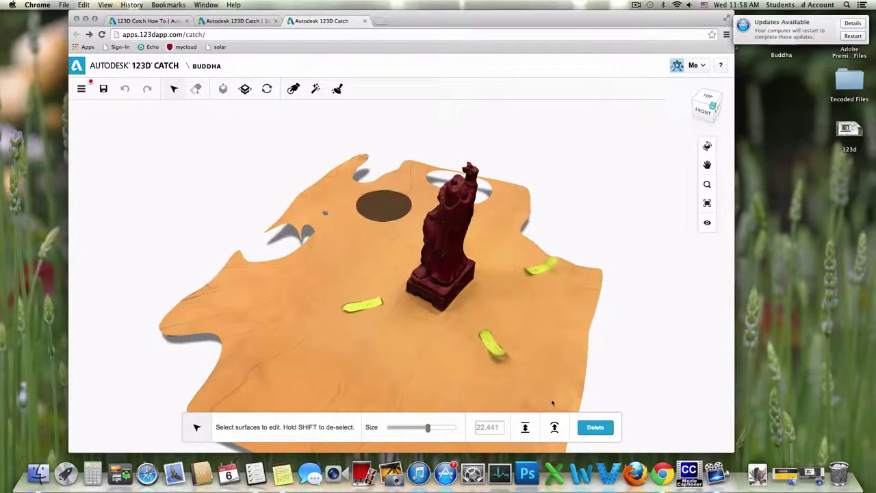
# Apply a plane cut with the cutting plane lowered to the statue's base.
pyautogui.click(245, 90)
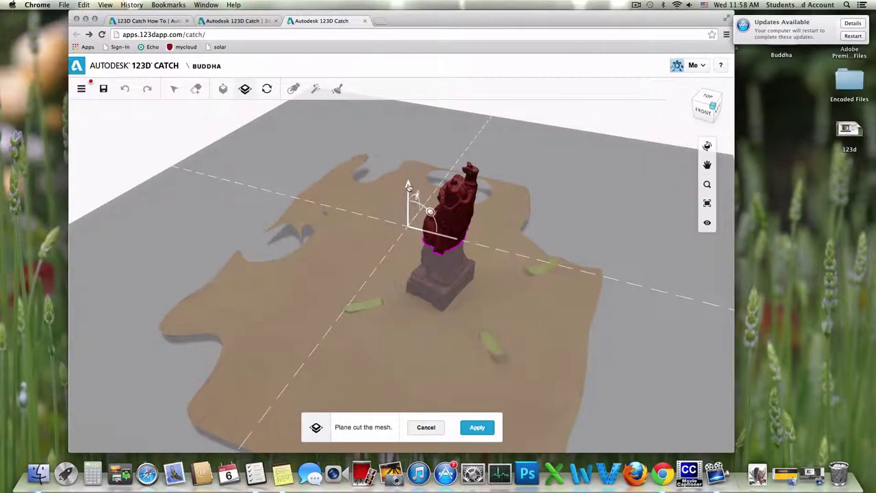
pyautogui.moveTo(408, 186); pyautogui.dragTo(407, 237)
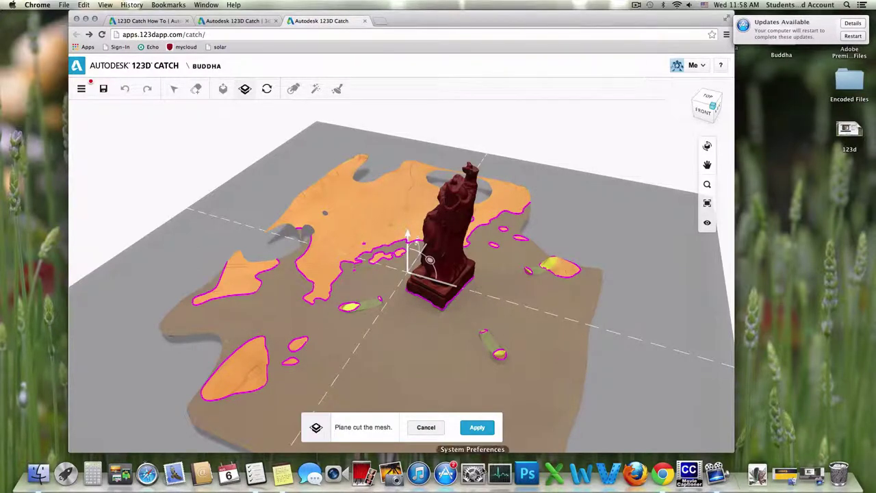
pyautogui.click(477, 427)
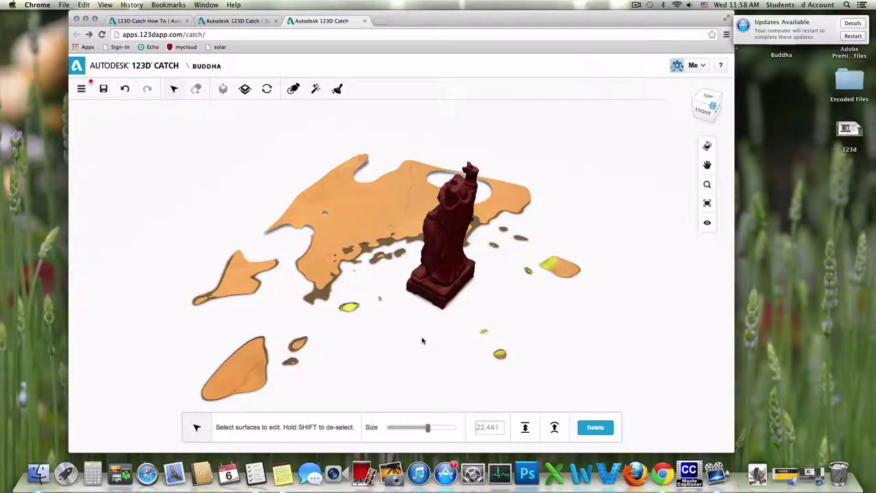
# Delete the small detached surfaces around the Buddha using the Detached Surfaces tool.
pyautogui.scroll(5, 423, 340)
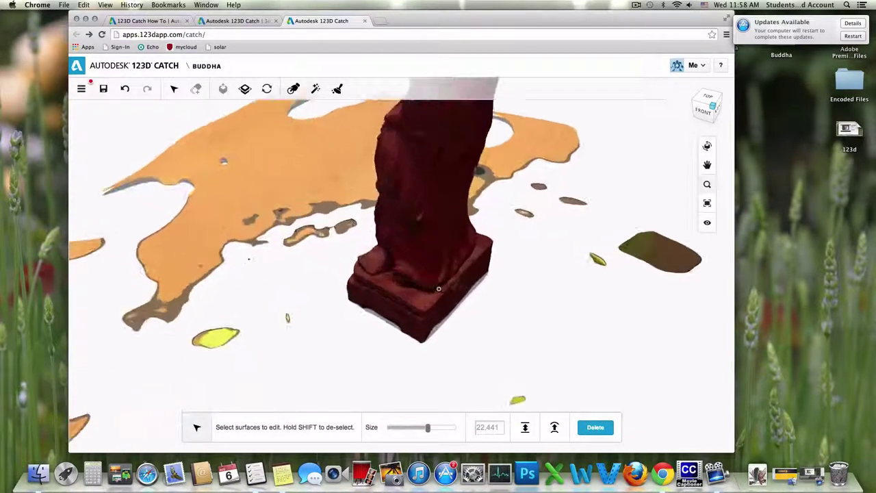
pyautogui.click(708, 146)
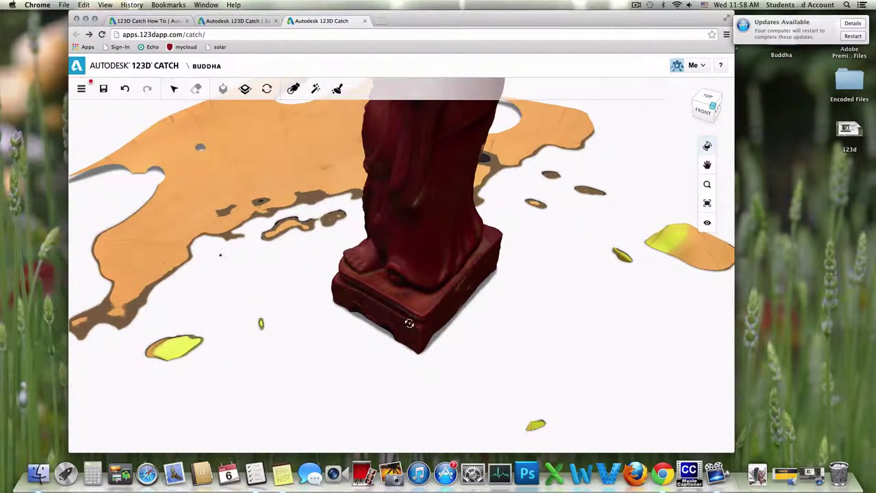
pyautogui.moveTo(410, 323)
pyautogui.mouseDown()
pyautogui.moveTo(495, 299)
pyautogui.moveTo(513, 274)
pyautogui.moveTo(290, 279)
pyautogui.mouseUp()
pyautogui.moveTo(487, 282); pyautogui.dragTo(235, 364)
pyautogui.scroll(-5, 287, 378)
pyautogui.scroll(-2, 286, 379)
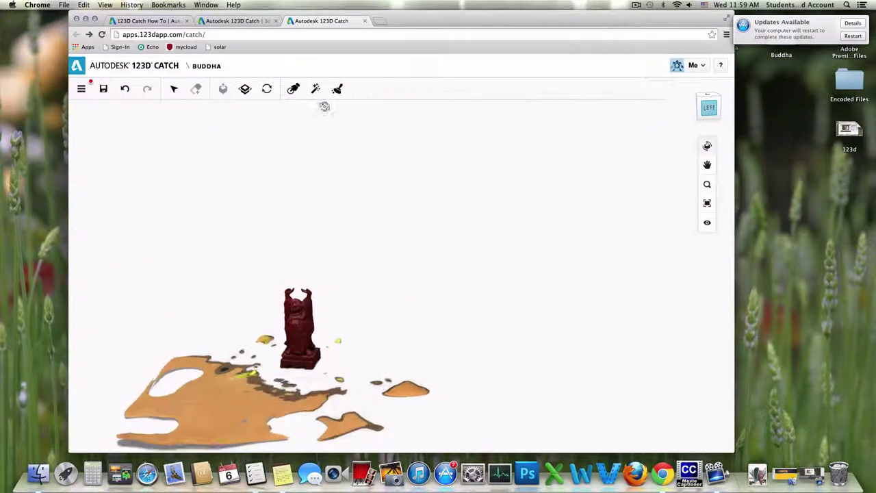
pyautogui.click(338, 91)
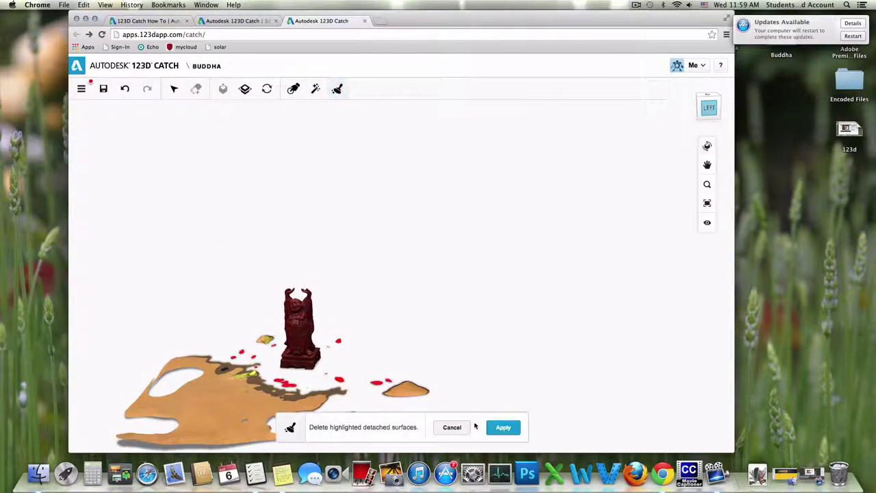
pyautogui.click(337, 89)
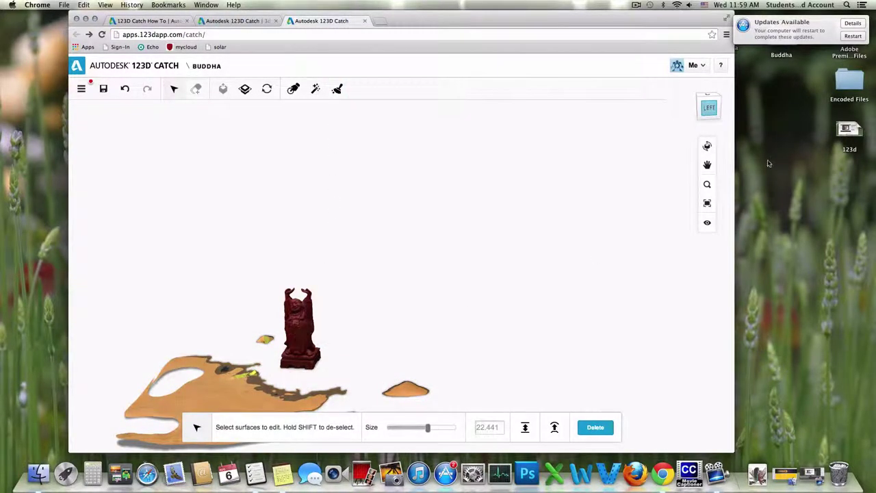
pyautogui.moveTo(520, 205); pyautogui.dragTo(411, 301, button='right')
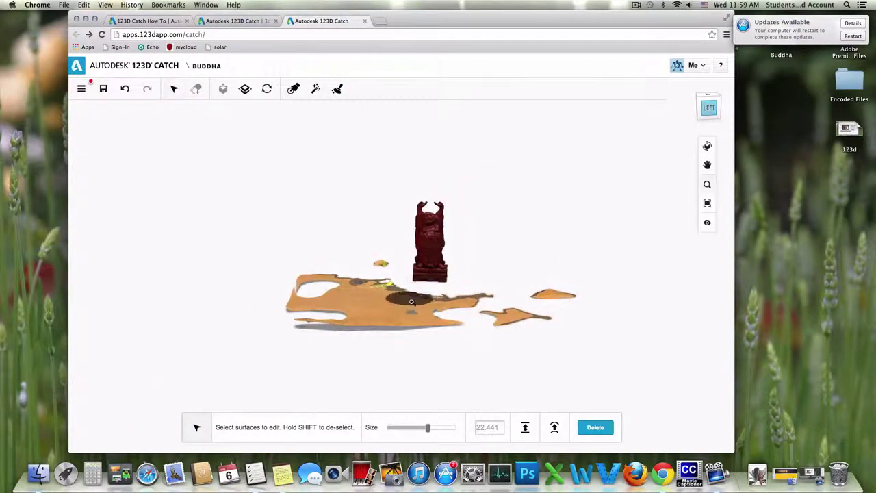
# Select and delete the large orange tabletop surface and the lower orange fragment.
pyautogui.scroll(3, 412, 301)
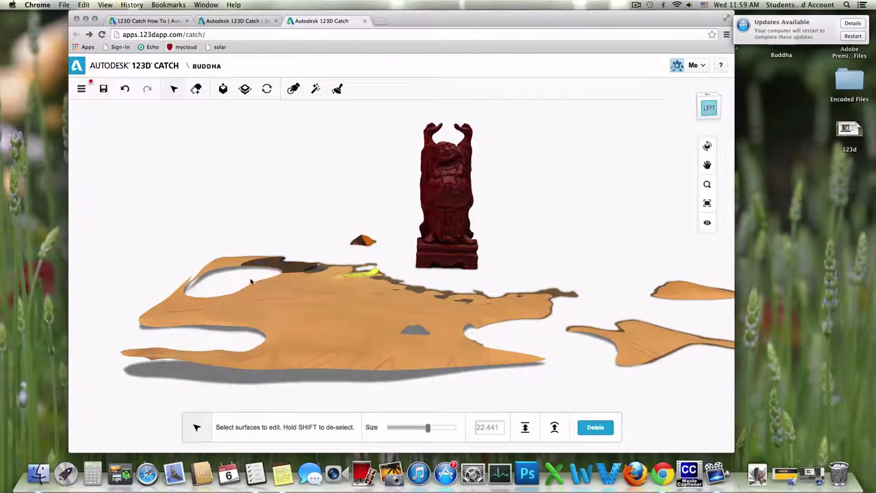
pyautogui.moveTo(241, 266)
pyautogui.mouseDown()
pyautogui.moveTo(176, 309)
pyautogui.moveTo(241, 257)
pyautogui.moveTo(174, 299)
pyautogui.moveTo(150, 349)
pyautogui.moveTo(126, 357)
pyautogui.moveTo(284, 365)
pyautogui.moveTo(467, 356)
pyautogui.moveTo(486, 352)
pyautogui.moveTo(560, 298)
pyautogui.moveTo(464, 314)
pyautogui.moveTo(467, 306)
pyautogui.moveTo(417, 306)
pyautogui.moveTo(370, 277)
pyautogui.moveTo(271, 260)
pyautogui.moveTo(221, 323)
pyautogui.moveTo(311, 340)
pyautogui.moveTo(392, 332)
pyautogui.moveTo(287, 278)
pyautogui.mouseUp()
pyautogui.click(586, 430)
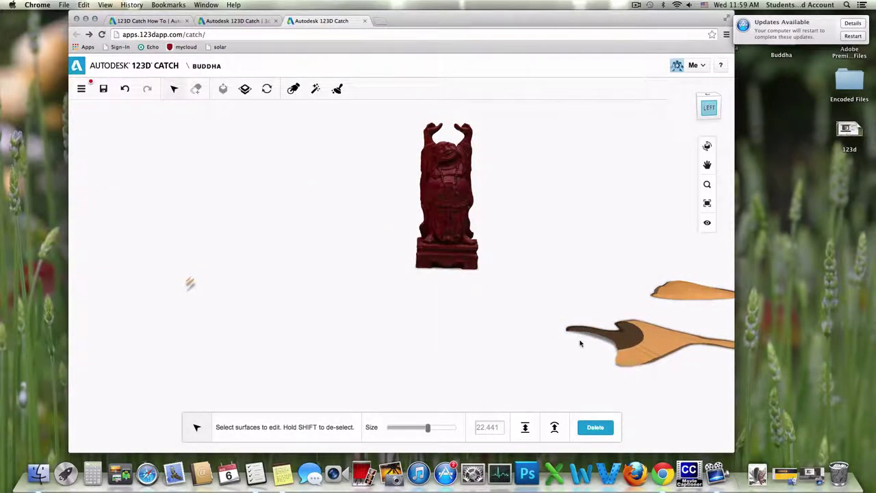
pyautogui.moveTo(531, 353); pyautogui.dragTo(326, 322, button='middle')
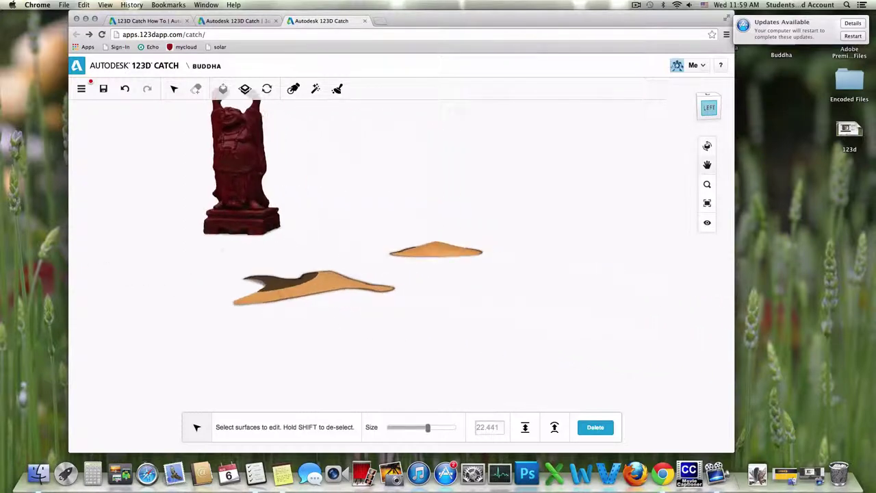
pyautogui.moveTo(256, 286)
pyautogui.mouseDown()
pyautogui.moveTo(373, 288)
pyautogui.moveTo(400, 259)
pyautogui.moveTo(474, 253)
pyautogui.mouseUp()
pyautogui.click(604, 432)
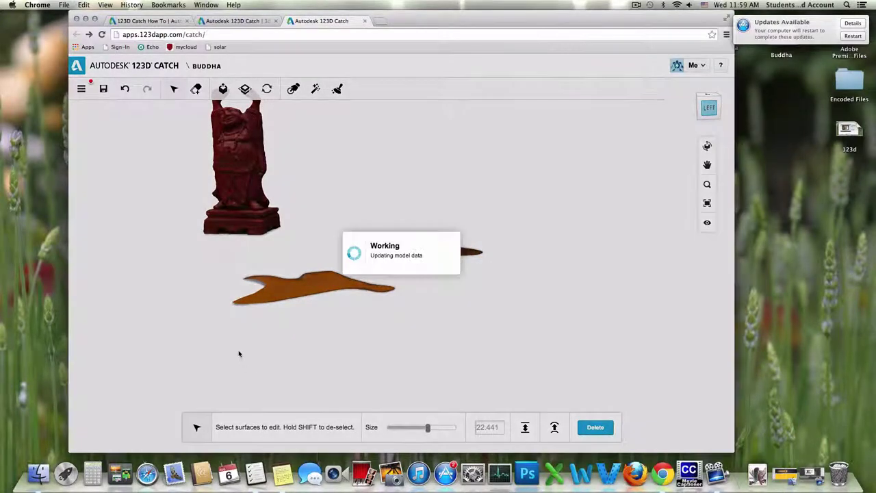
# Delete the remaining small fragment and the last stray specks around the Buddha.
pyautogui.click(707, 146)
pyautogui.moveTo(472, 246); pyautogui.dragTo(493, 244)
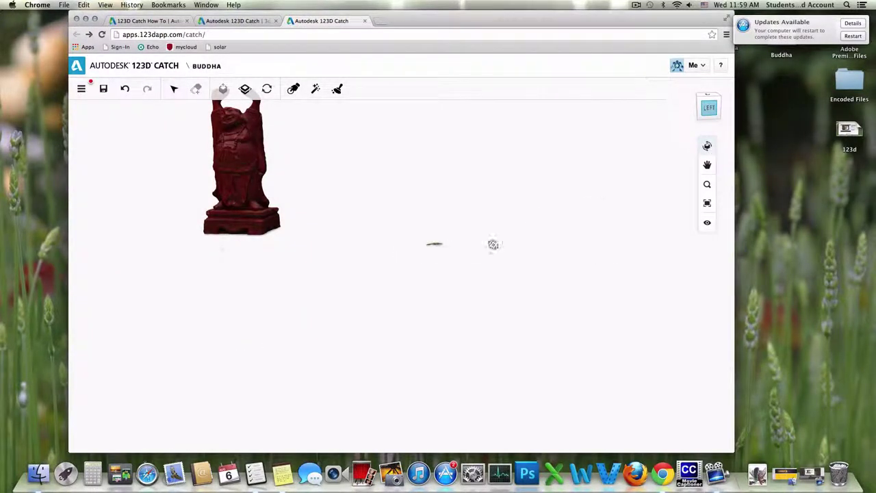
pyautogui.moveTo(435, 261); pyautogui.dragTo(415, 323)
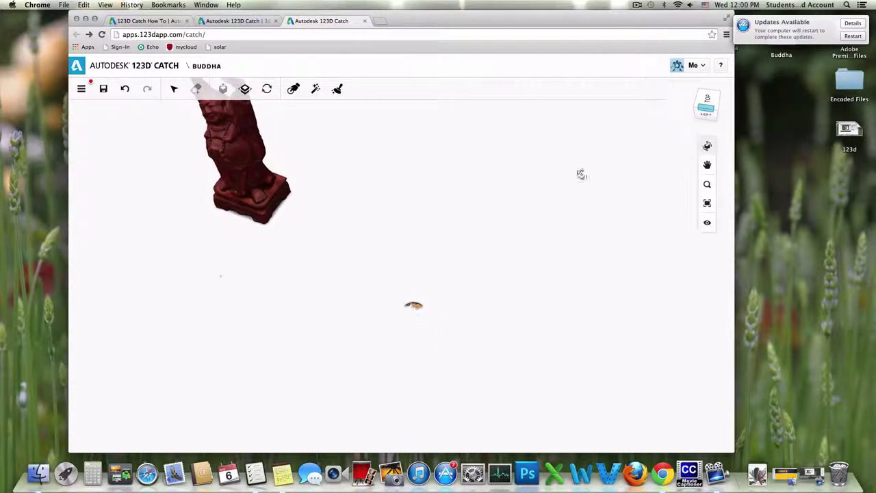
pyautogui.click(173, 89)
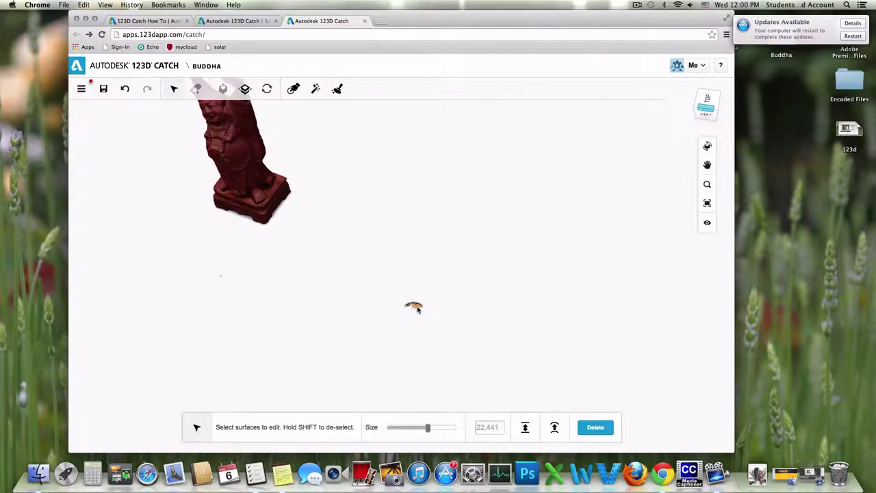
pyautogui.click(609, 429)
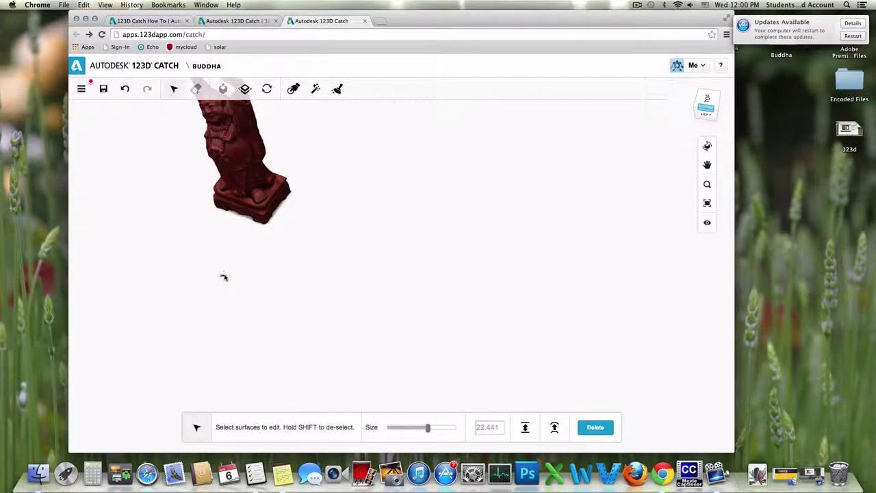
pyautogui.click(601, 430)
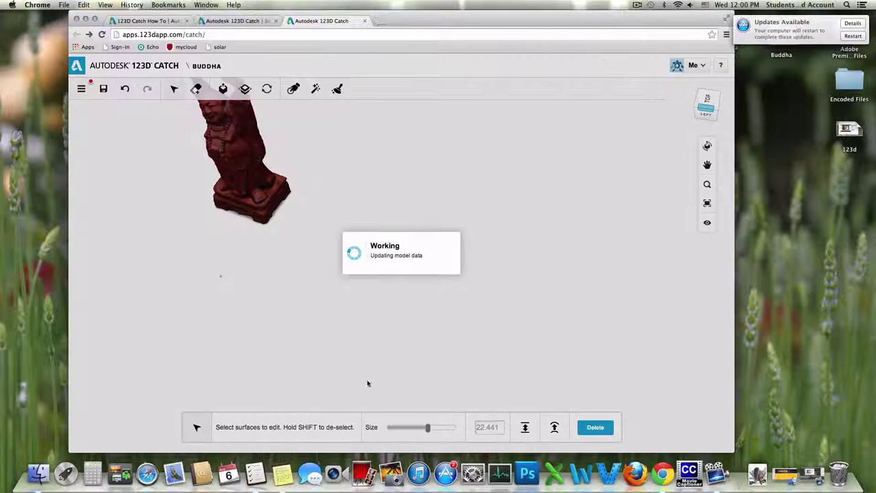
pyautogui.scroll(-3, 233, 250)
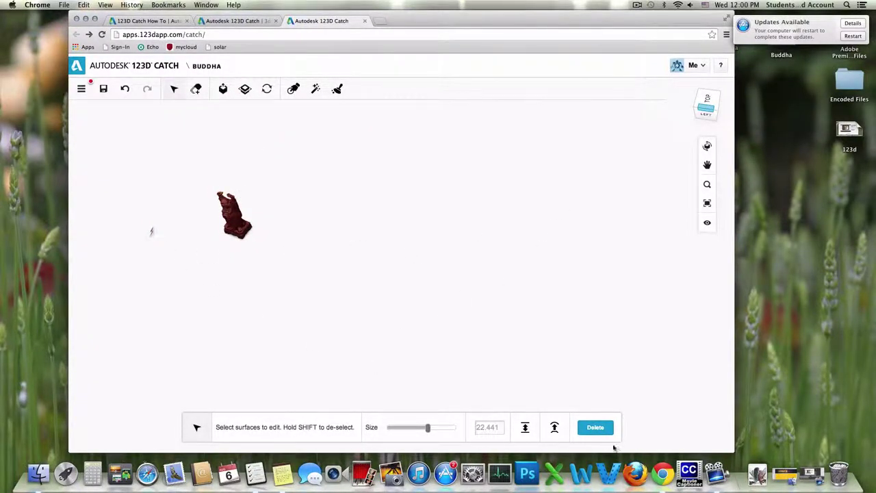
pyautogui.click(596, 428)
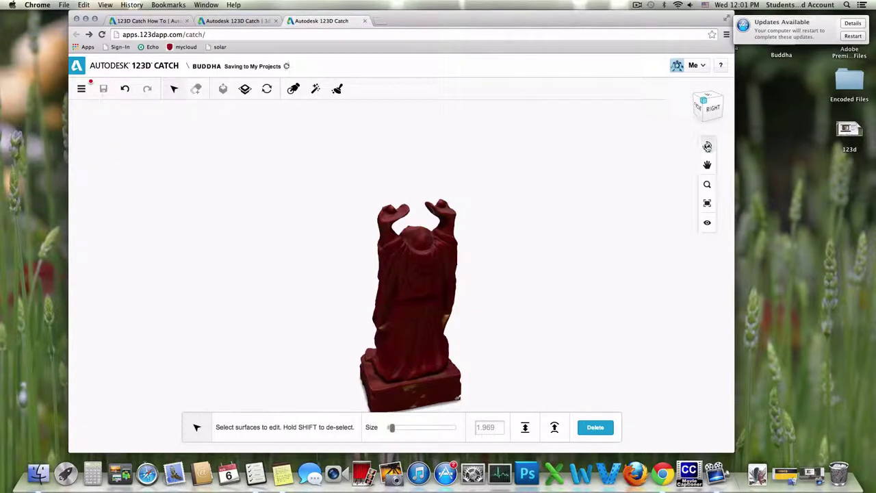
pyautogui.click(707, 146)
pyautogui.moveTo(403, 326); pyautogui.dragTo(490, 123)
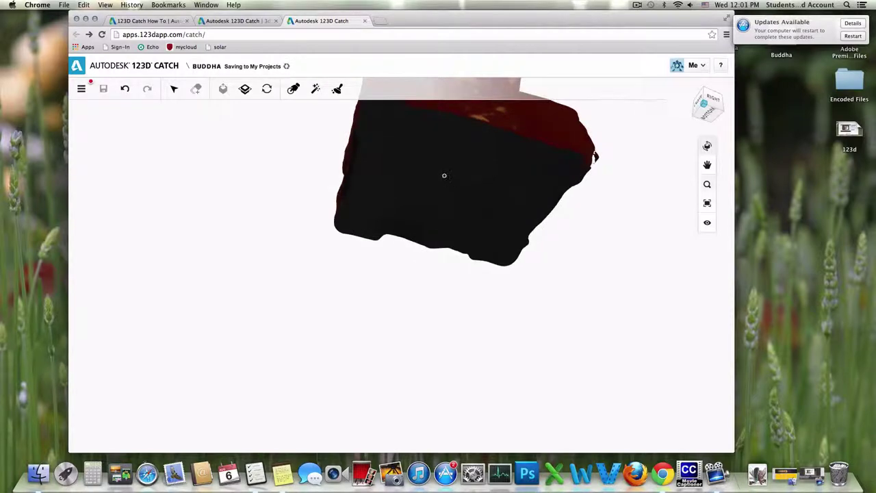
pyautogui.moveTo(444, 175); pyautogui.dragTo(420, 235)
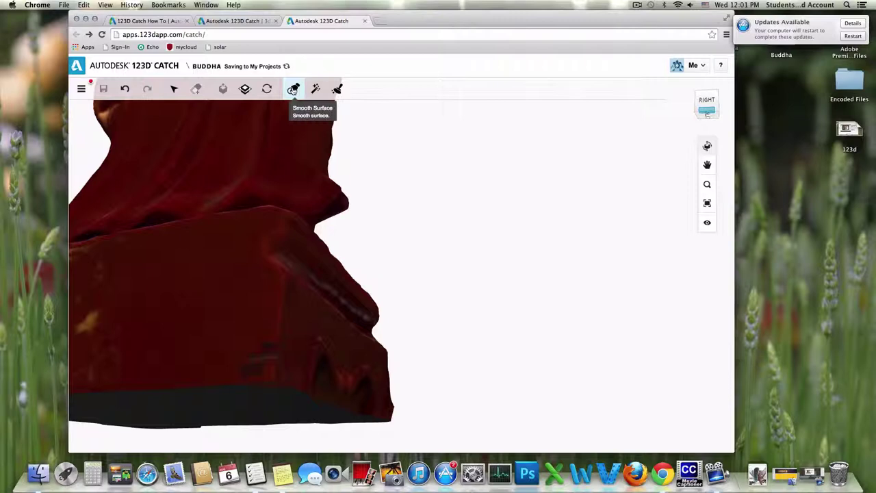
pyautogui.scroll(-5, 317, 347)
pyautogui.moveTo(317, 348); pyautogui.dragTo(244, 352)
pyautogui.moveTo(371, 336); pyautogui.dragTo(209, 312)
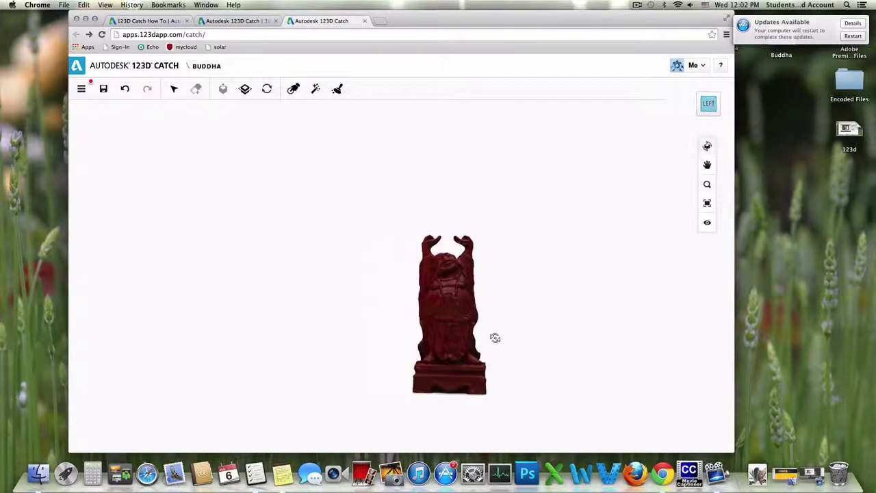
pyautogui.scroll(3, 491, 332)
pyautogui.moveTo(436, 258); pyautogui.dragTo(429, 311)
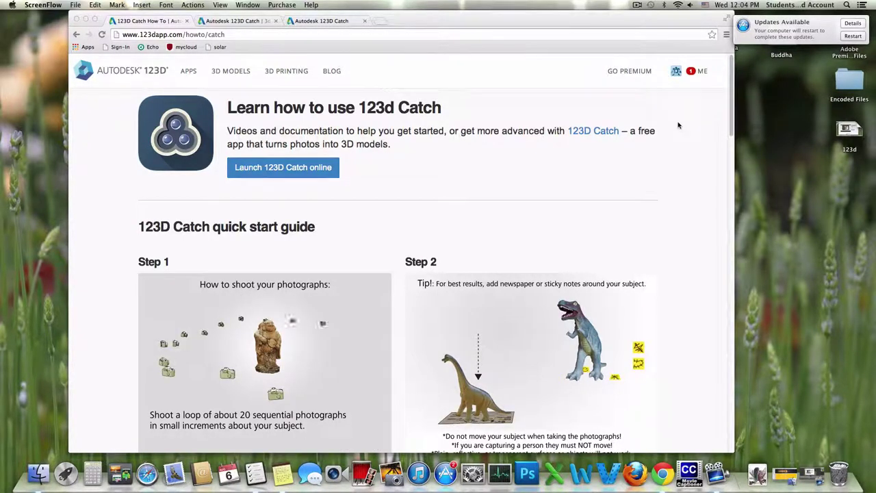
# Scroll the 123D Catch how-to page in Chrome down to its video tutorials.
pyautogui.click(735, 116)
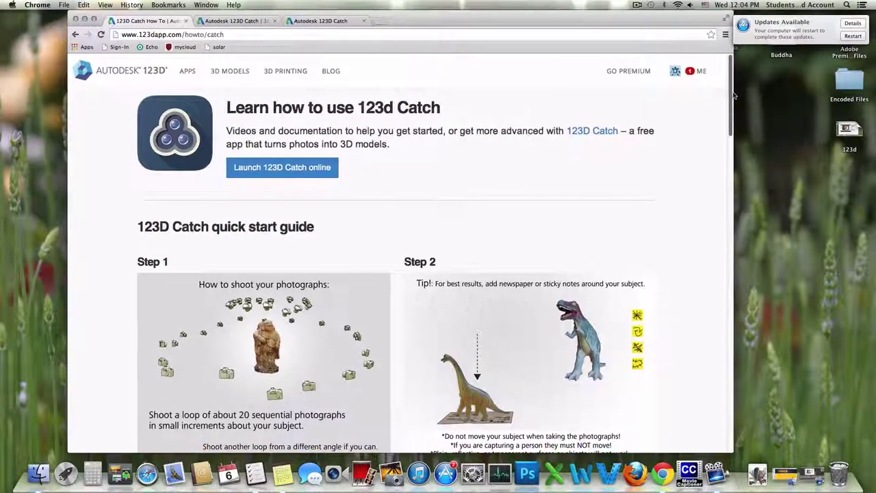
pyautogui.scroll(-5, 726, 142)
pyautogui.moveTo(726, 142); pyautogui.dragTo(720, 352)
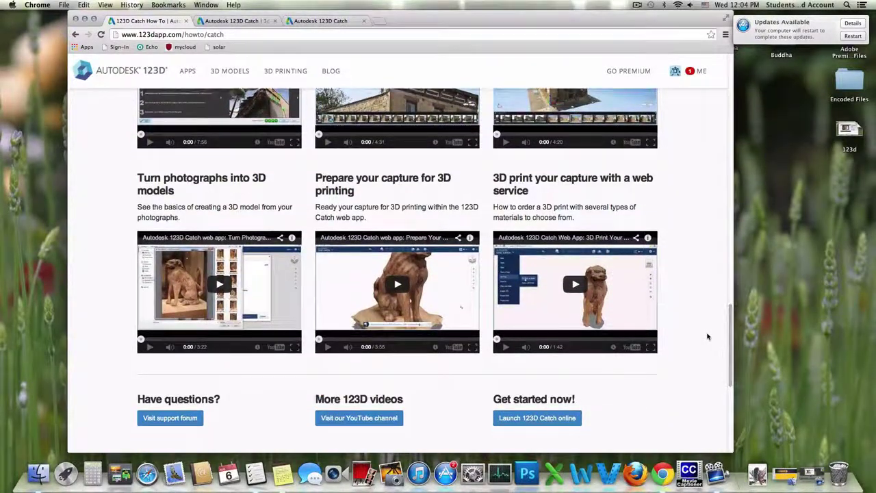